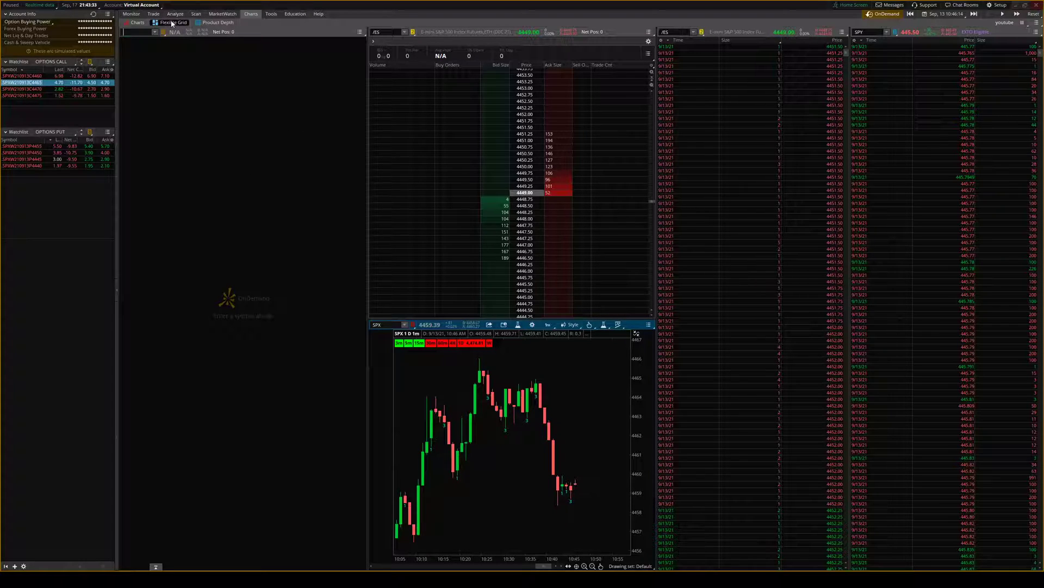
Copy the SPX 13 SEP 21 4465 call's symbol from the option chain and paste it into the ladder.
{"action": "left_click", "coordinate": [359, 32]}
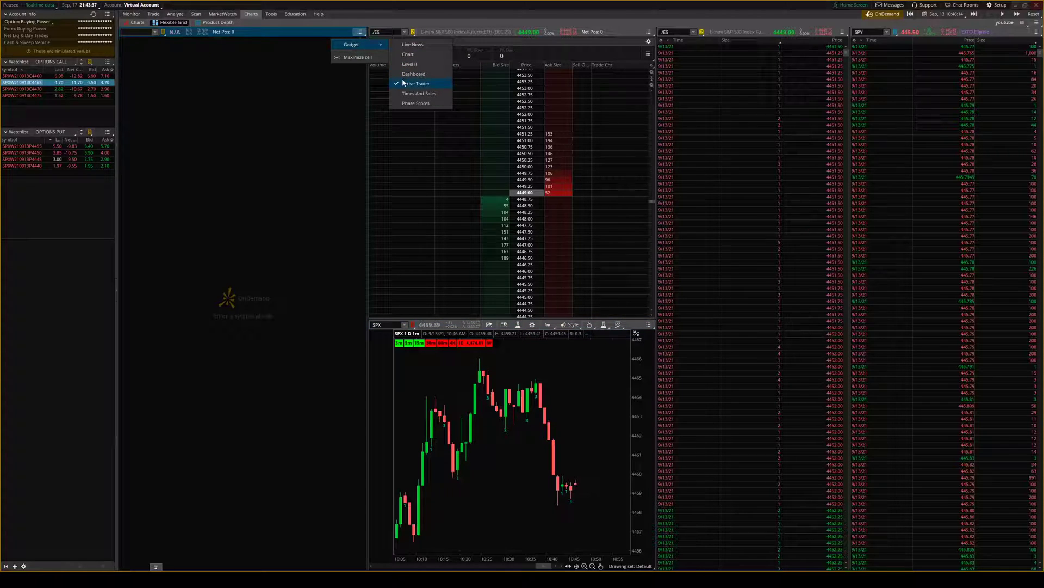
{"action": "left_click", "coordinate": [279, 116]}
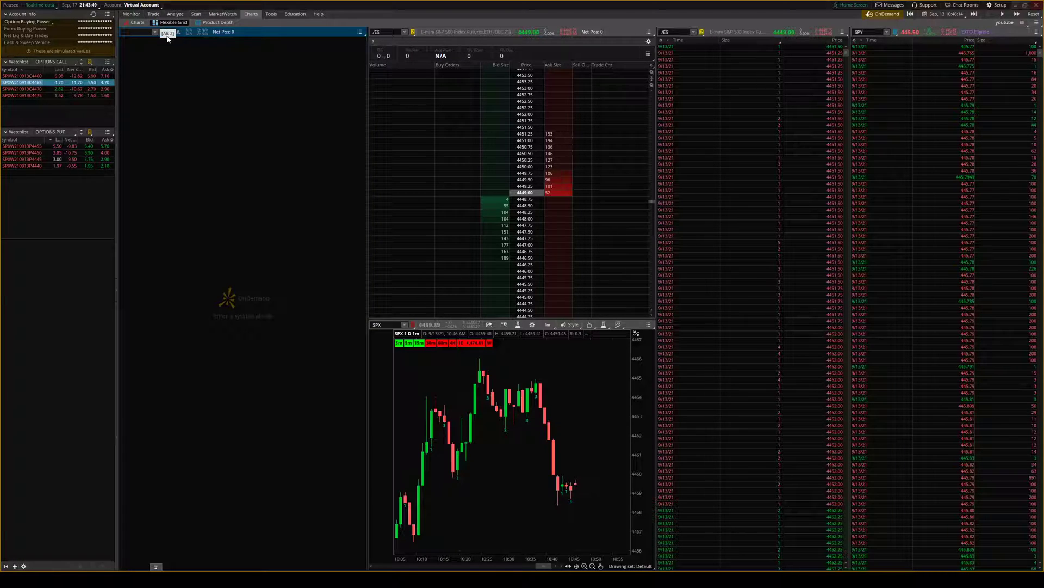
{"action": "left_click", "coordinate": [152, 15]}
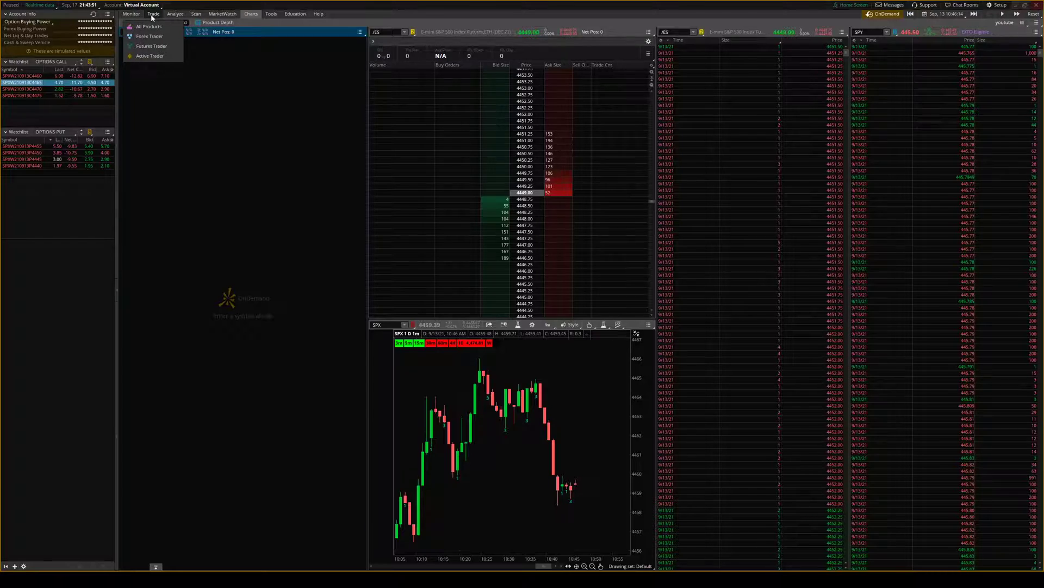
{"action": "left_click", "coordinate": [149, 26]}
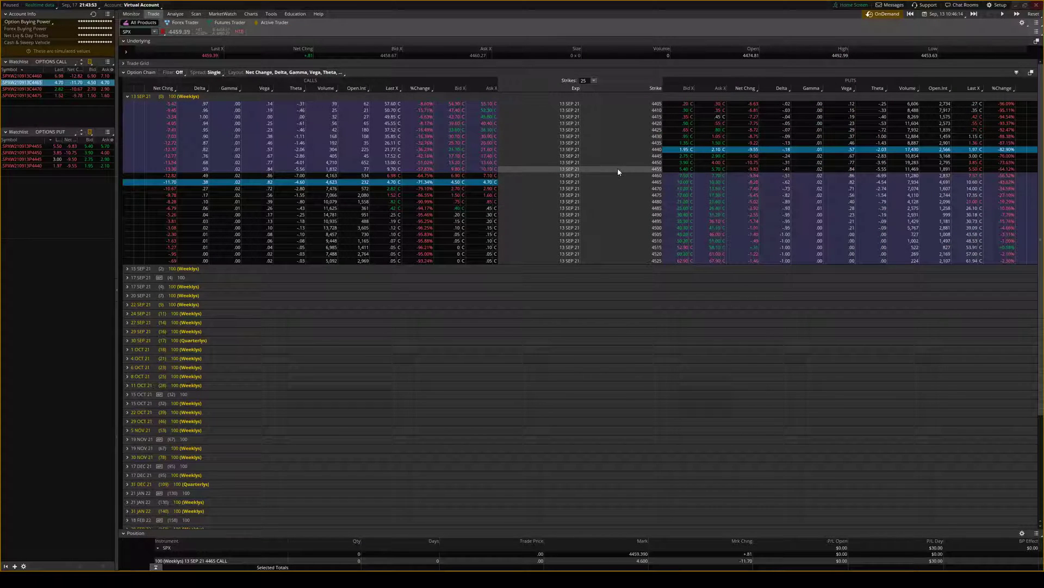
{"action": "right_click", "coordinate": [486, 186]}
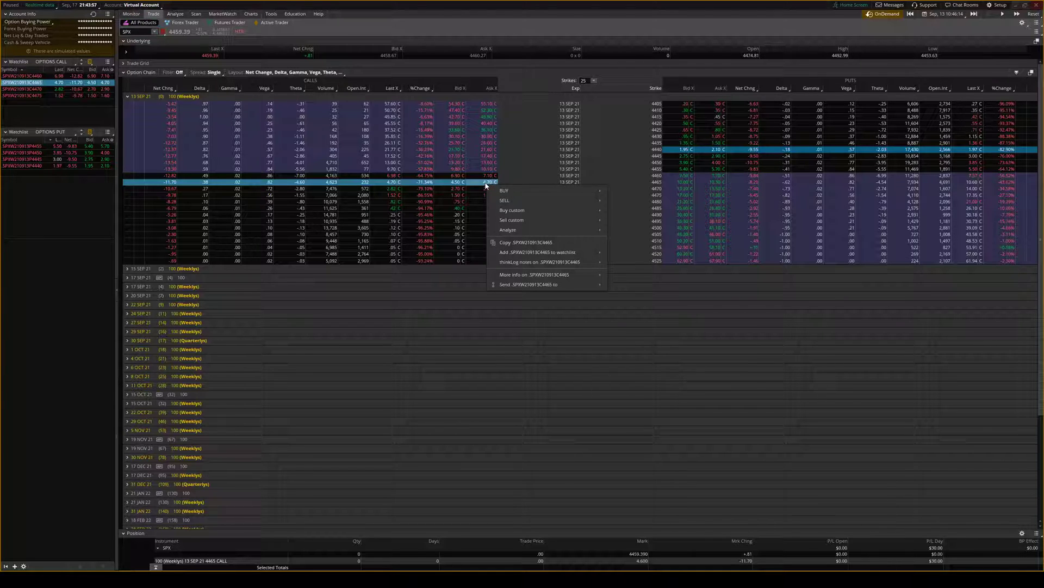
{"action": "left_click", "coordinate": [521, 243]}
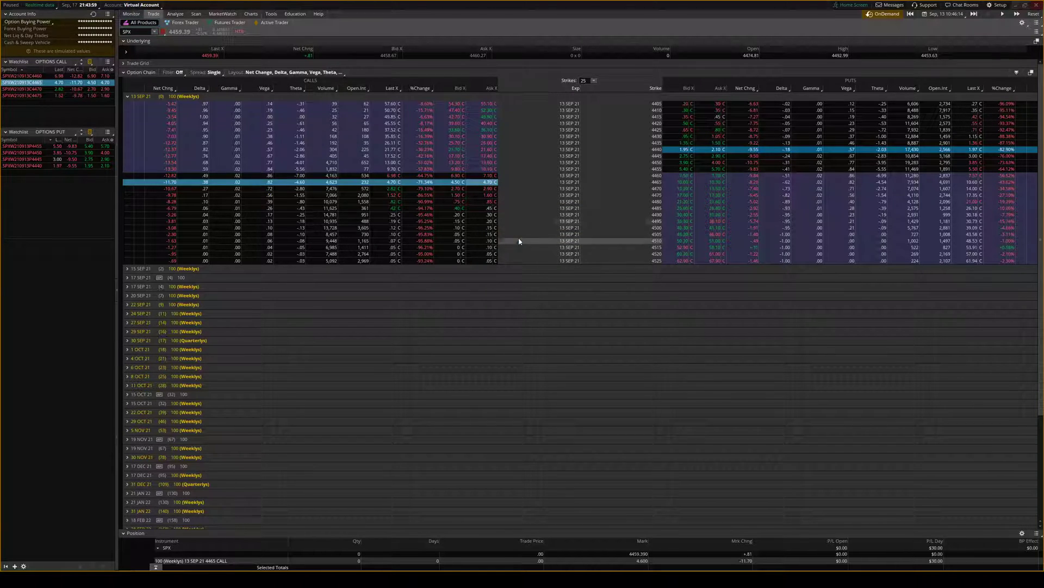
{"action": "left_click", "coordinate": [252, 15]}
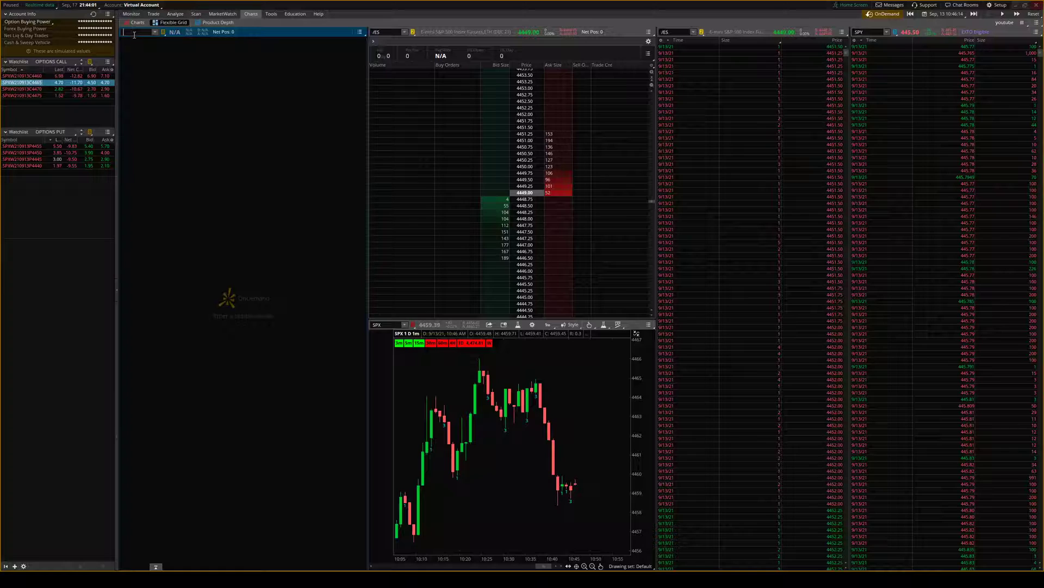
{"action": "key", "text": "ctrl+v"}
{"action": "key", "text": "Return"}
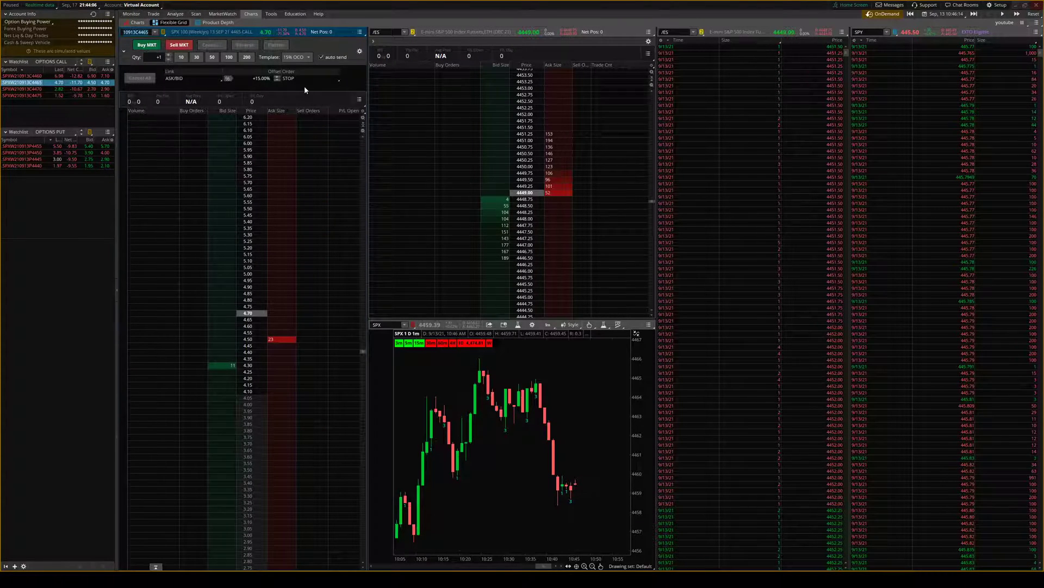
Switch the ladder's order template to Single and clear the pasted option symbol.
{"action": "left_click", "coordinate": [297, 58]}
{"action": "left_click", "coordinate": [289, 71]}
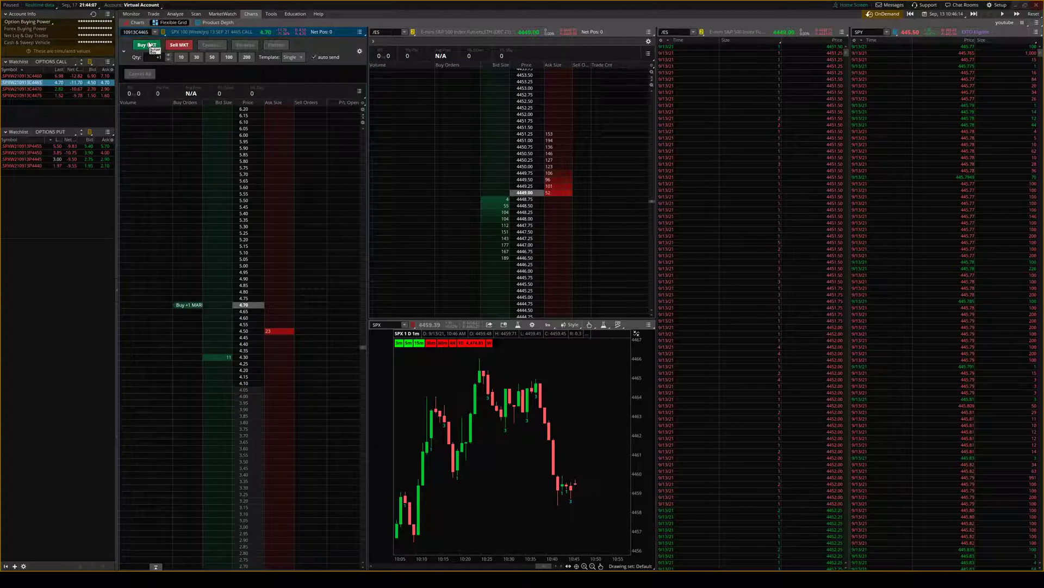
{"action": "key", "text": "BackSpace"}
{"action": "key", "text": "BackSpace"}
{"action": "key", "text": "BackSpace"}
{"action": "key", "text": "BackSpace"}
{"action": "key", "text": "BackSpace"}
{"action": "key", "text": "BackSpace"}
{"action": "key", "text": "BackSpace"}
{"action": "key", "text": "BackSpace"}
{"action": "key", "text": "BackSpace"}
{"action": "key", "text": "BackSpace"}
{"action": "key", "text": "BackSpace"}
{"action": "key", "text": "BackSpace"}
{"action": "key", "text": "BackSpace"}
{"action": "key", "text": "BackSpace"}
{"action": "key", "text": "BackSpace"}
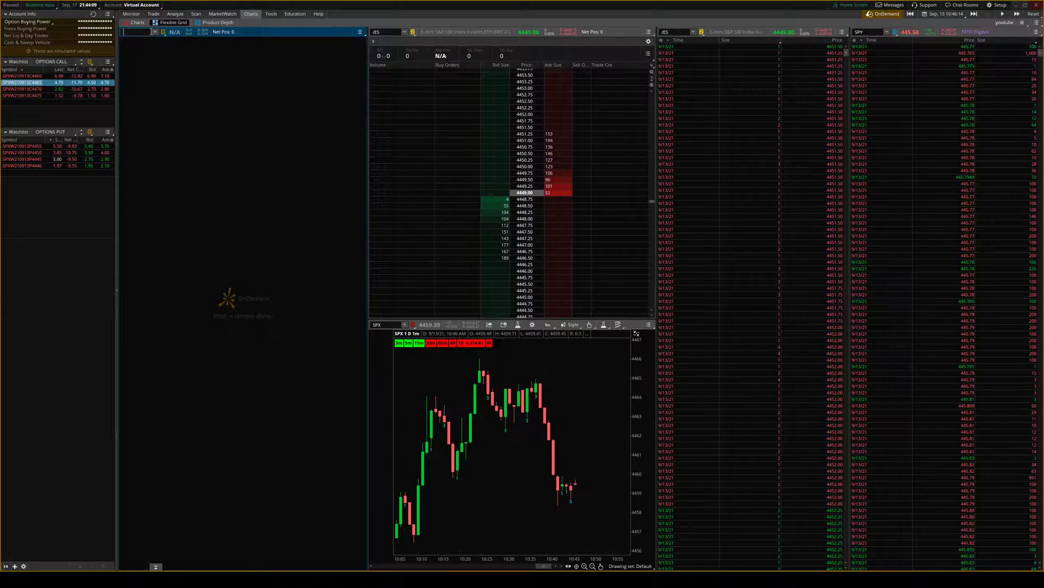
Link the 4465 call to the ladder by sending it to the brown symbol group.
{"action": "left_click", "coordinate": [153, 14]}
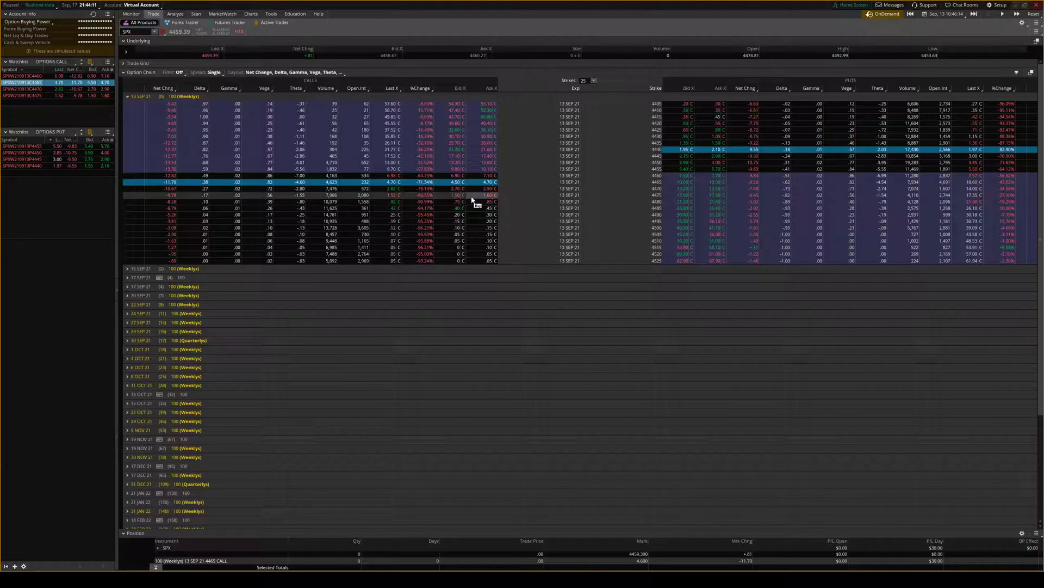
{"action": "right_click", "coordinate": [482, 184]}
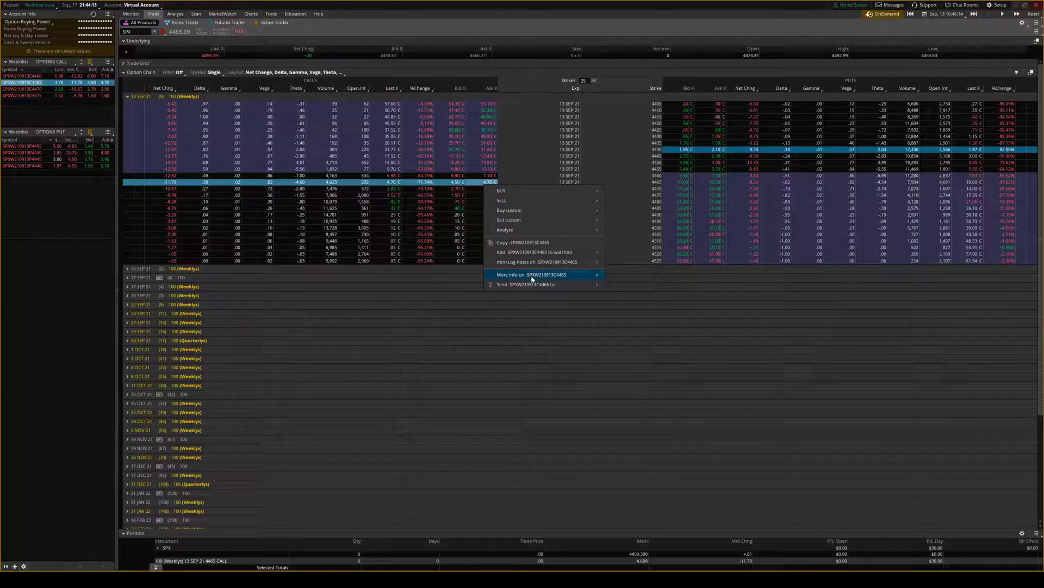
{"action": "mouse_move", "coordinate": [599, 284]}
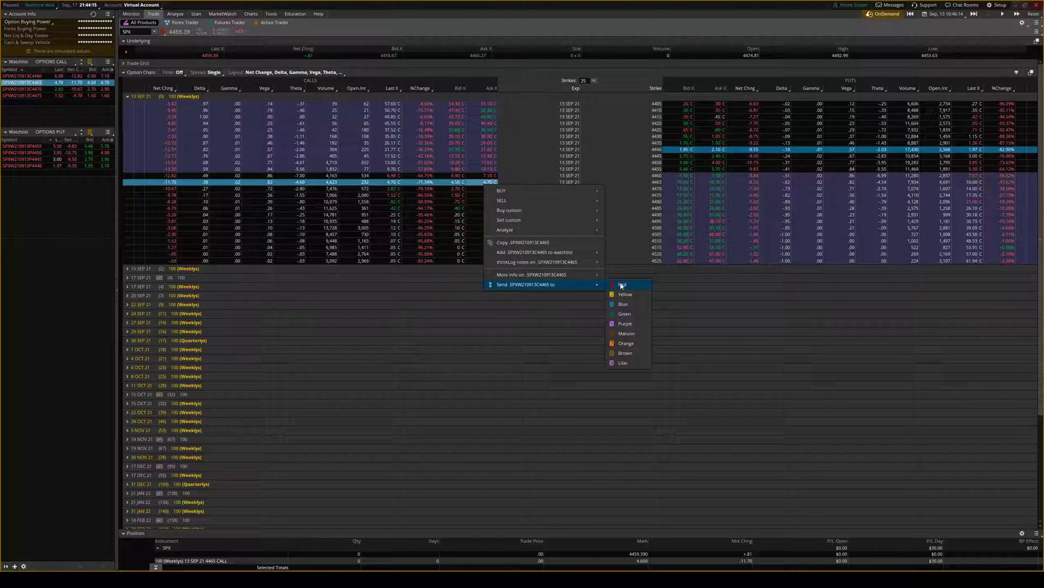
{"action": "left_click", "coordinate": [628, 353]}
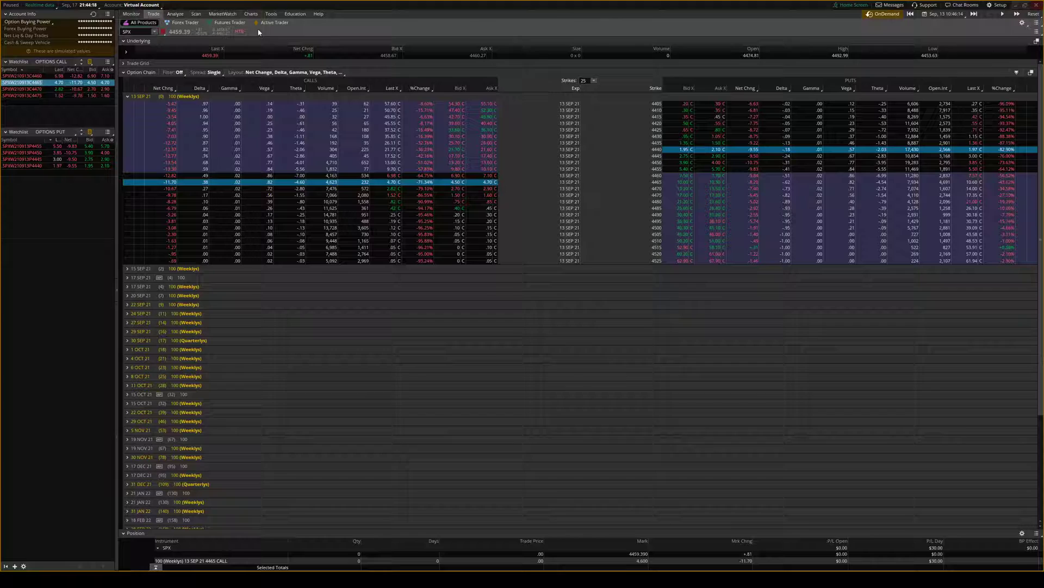
{"action": "left_click", "coordinate": [251, 13]}
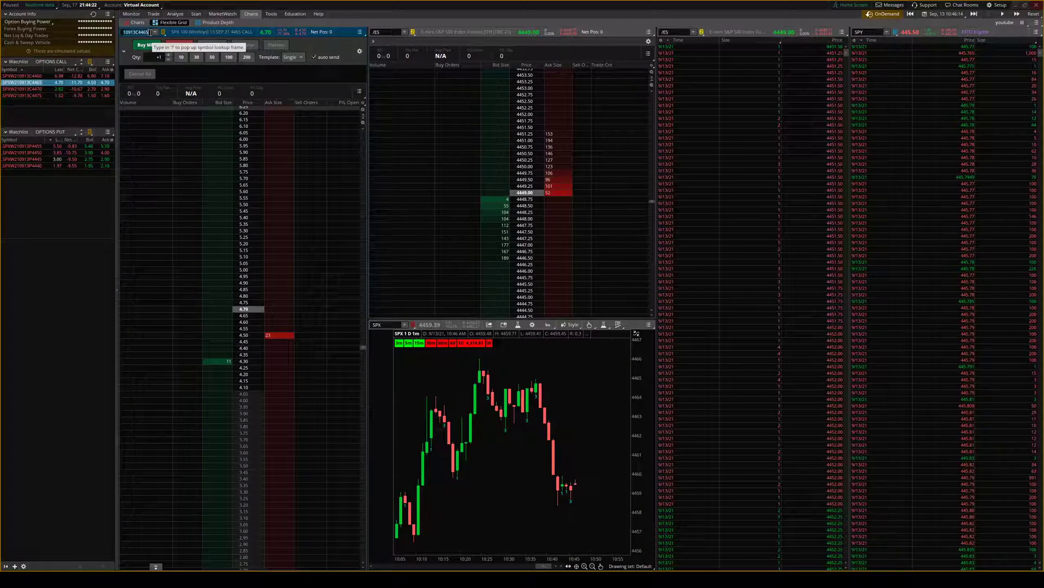
Clear the ladder symbol and add the SPX 4480 call to the OPTIONS CALL watchlist.
{"action": "key", "text": "Return"}
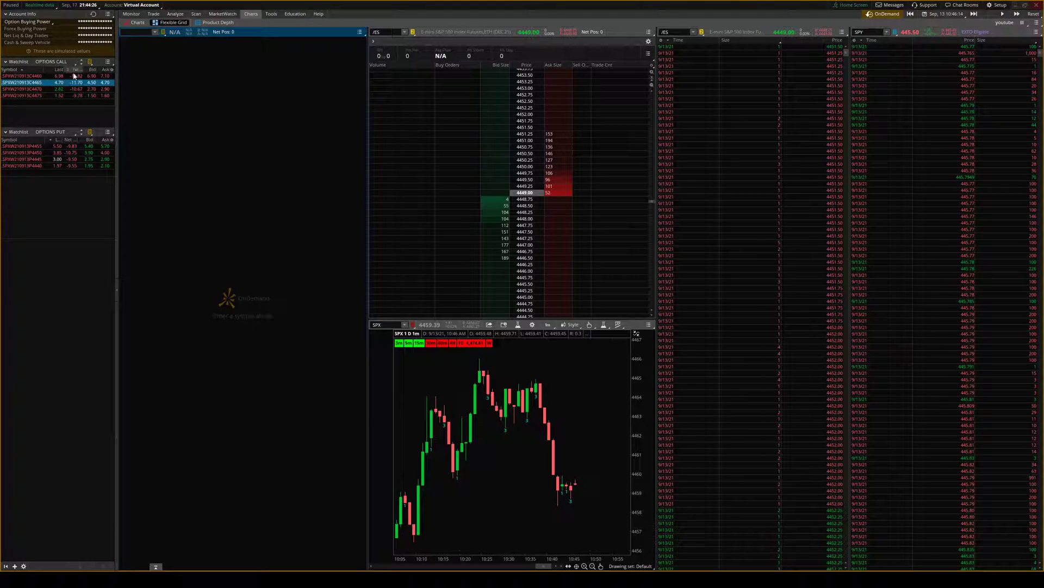
{"action": "left_click", "coordinate": [158, 14]}
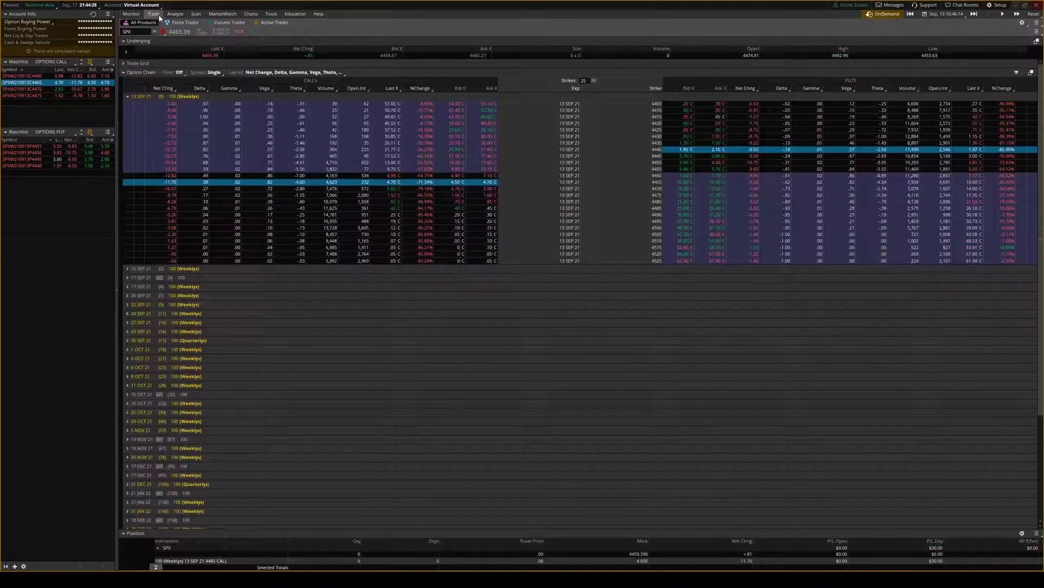
{"action": "left_click", "coordinate": [485, 202]}
{"action": "right_click", "coordinate": [486, 207]}
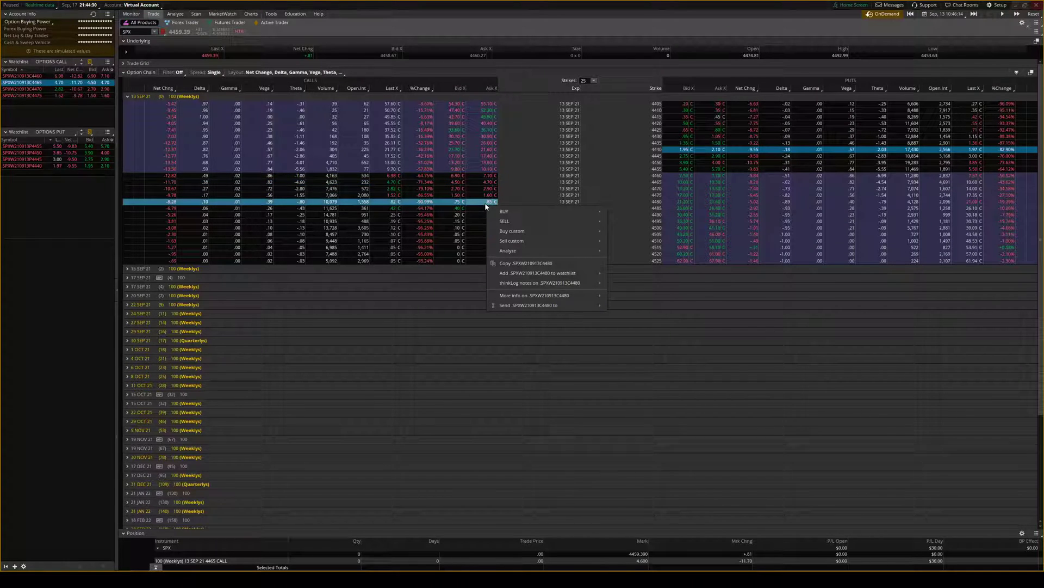
{"action": "mouse_move", "coordinate": [546, 273]}
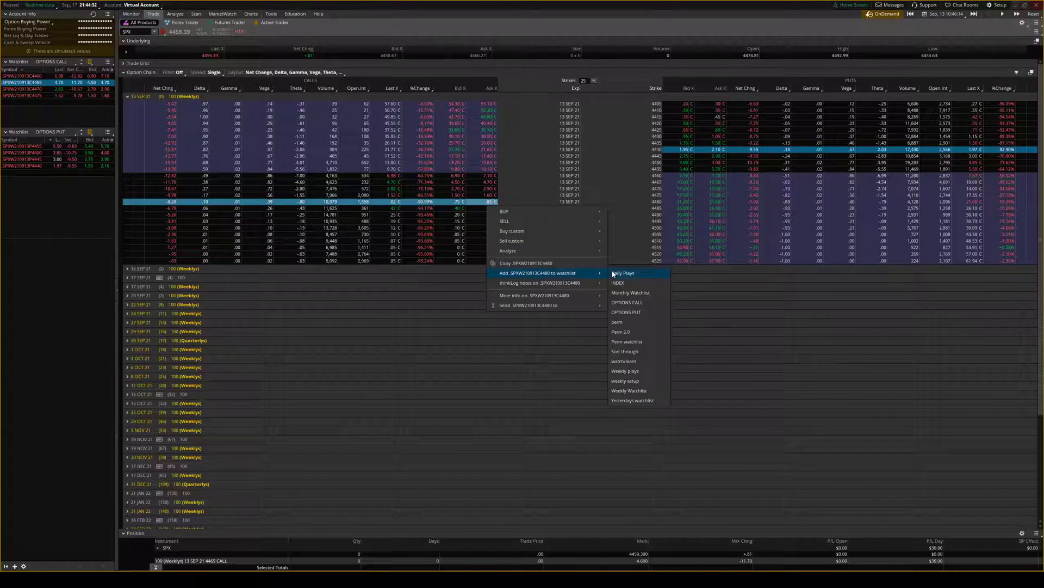
{"action": "left_click", "coordinate": [632, 303]}
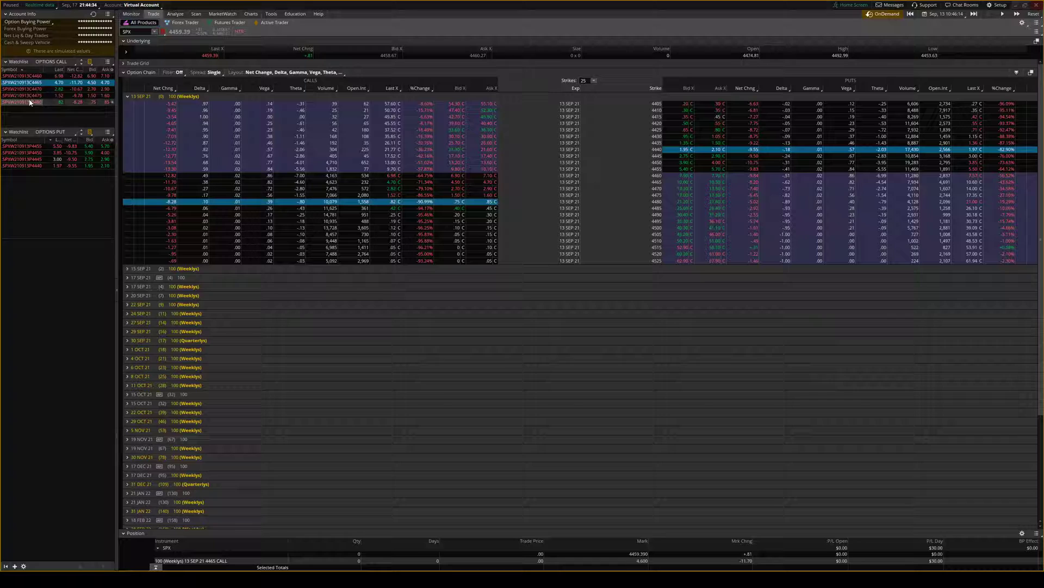
{"action": "left_click", "coordinate": [251, 14]}
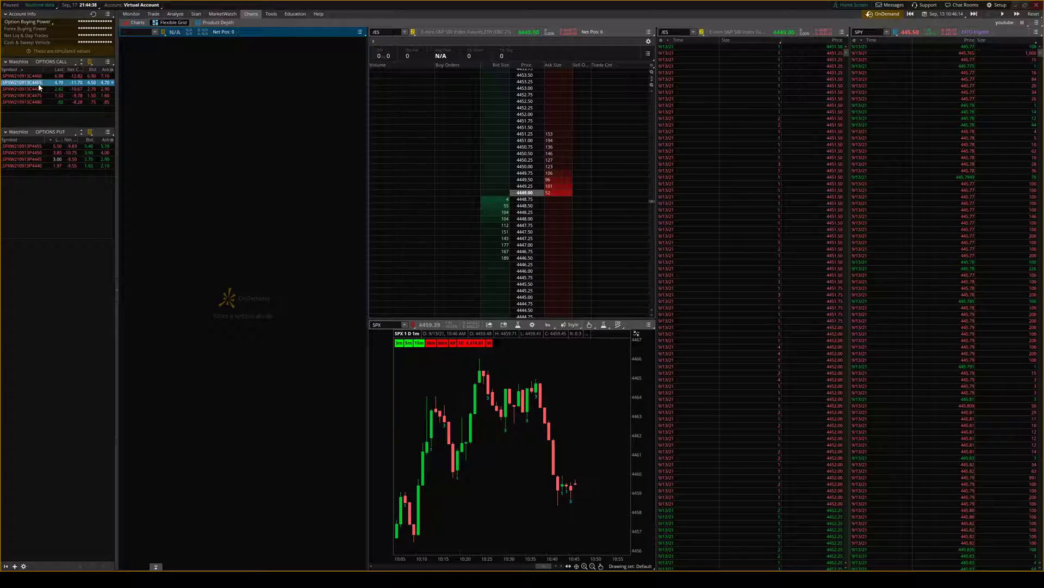
Load the 4460 call, 4455 put and 4460 call from the watchlists, ending on the 4450 put.
{"action": "left_click", "coordinate": [24, 76]}
{"action": "left_click", "coordinate": [30, 146]}
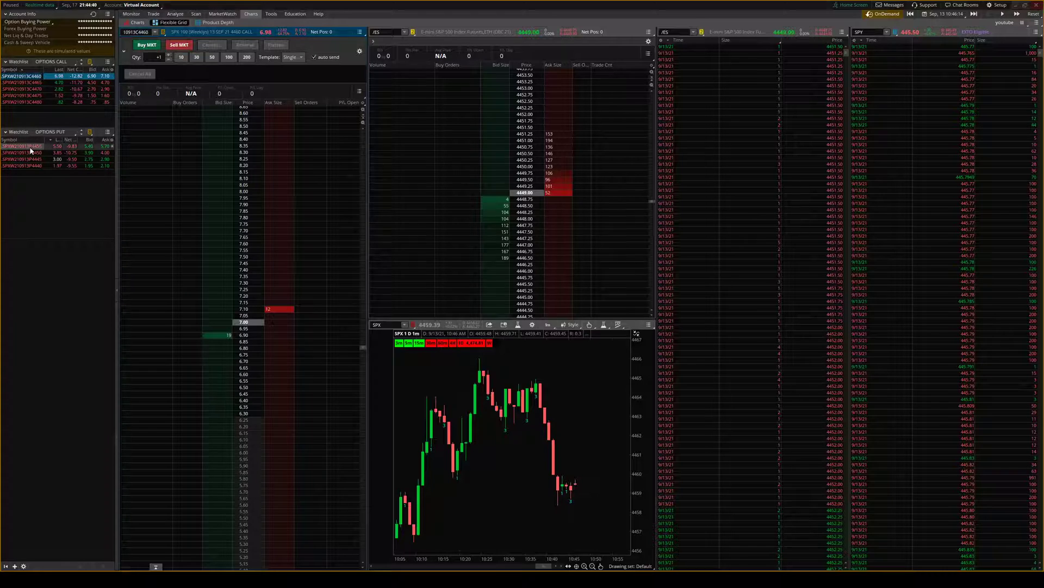
{"action": "left_click", "coordinate": [24, 77]}
{"action": "left_click", "coordinate": [38, 153]}
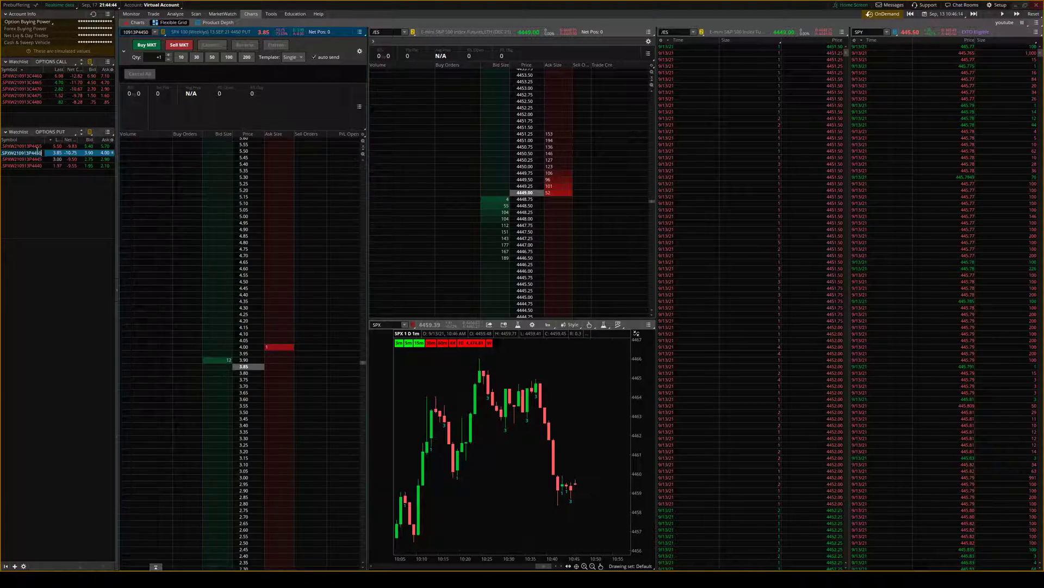
Load the SPX 4465 call and resume the market replay from a later time.
{"action": "left_click", "coordinate": [31, 82]}
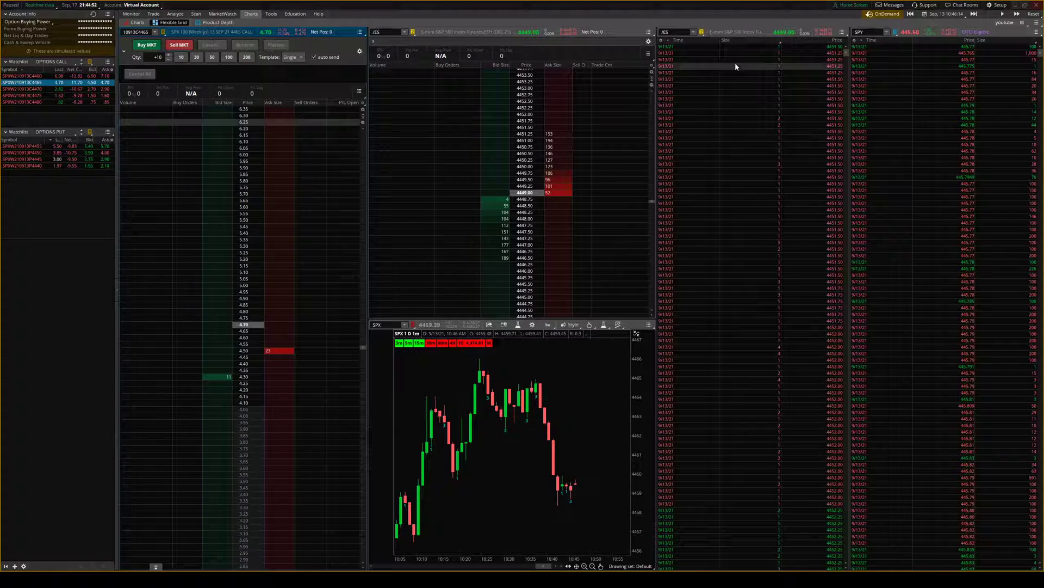
{"action": "left_click_drag", "start_coordinate": [591, 357], "coordinate": [566, 373]}
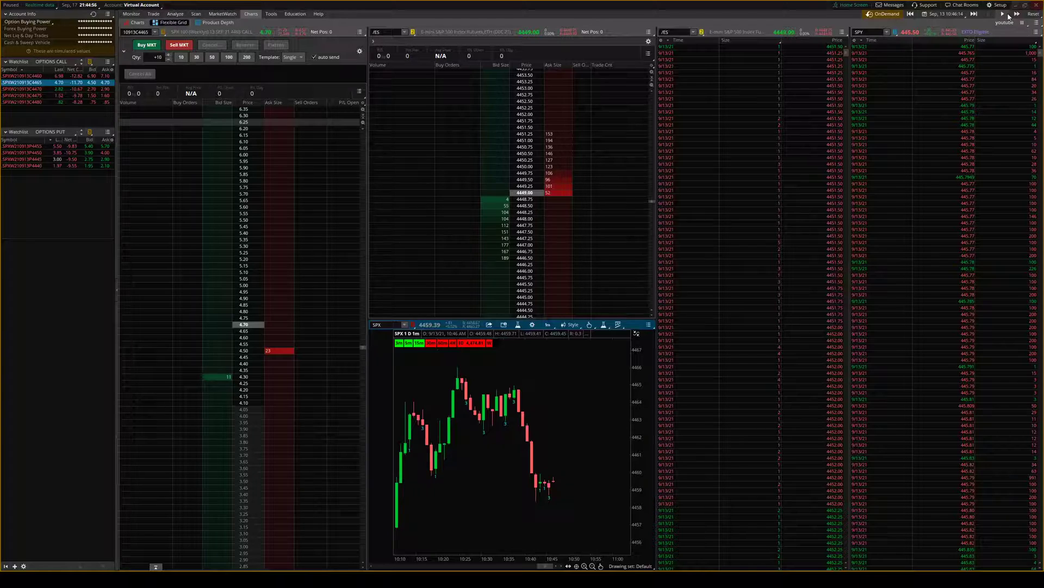
{"action": "left_click", "coordinate": [1005, 16]}
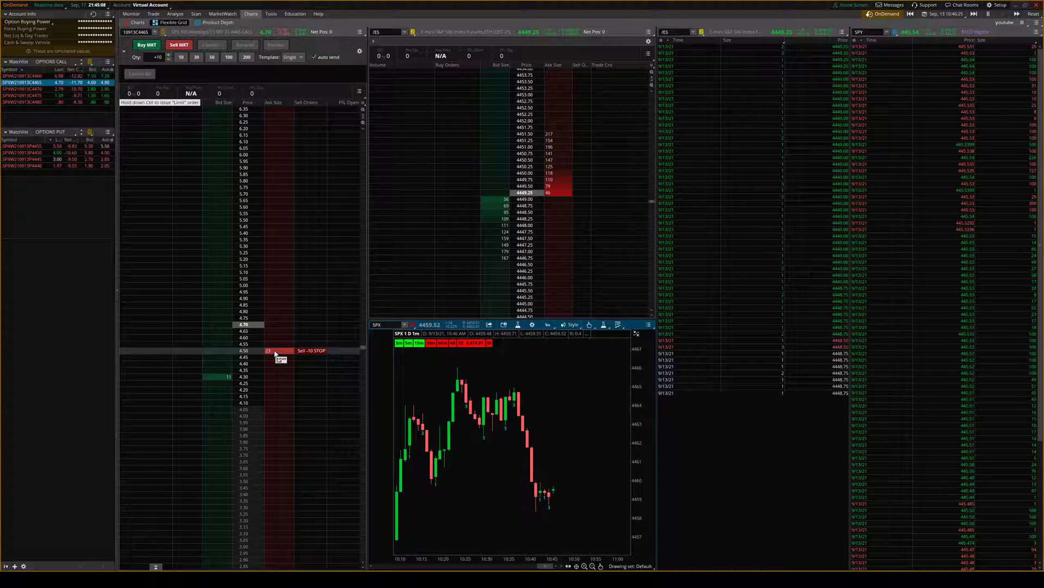
Place a 10-lot buy limit at 4.50, then raise it through 4.55 to 4.70 until it fills.
{"action": "left_click", "coordinate": [264, 358]}
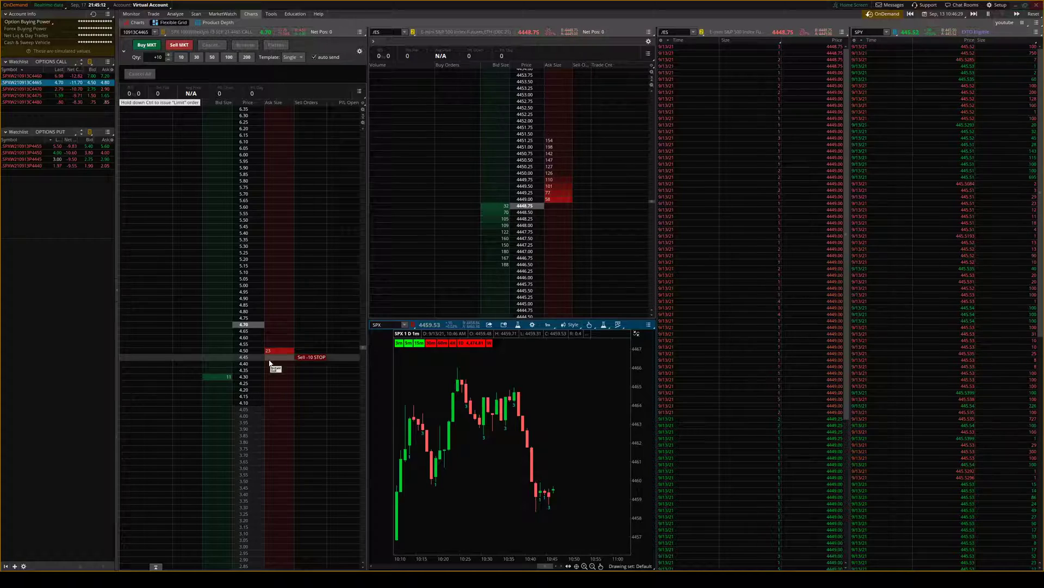
{"action": "left_click", "coordinate": [215, 352]}
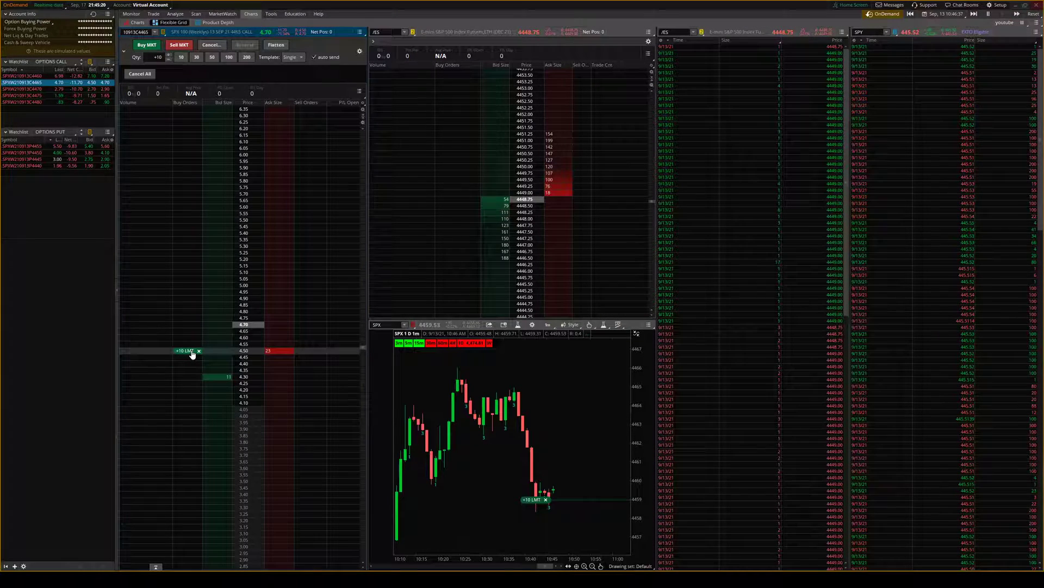
{"action": "left_click_drag", "start_coordinate": [191, 353], "coordinate": [190, 345]}
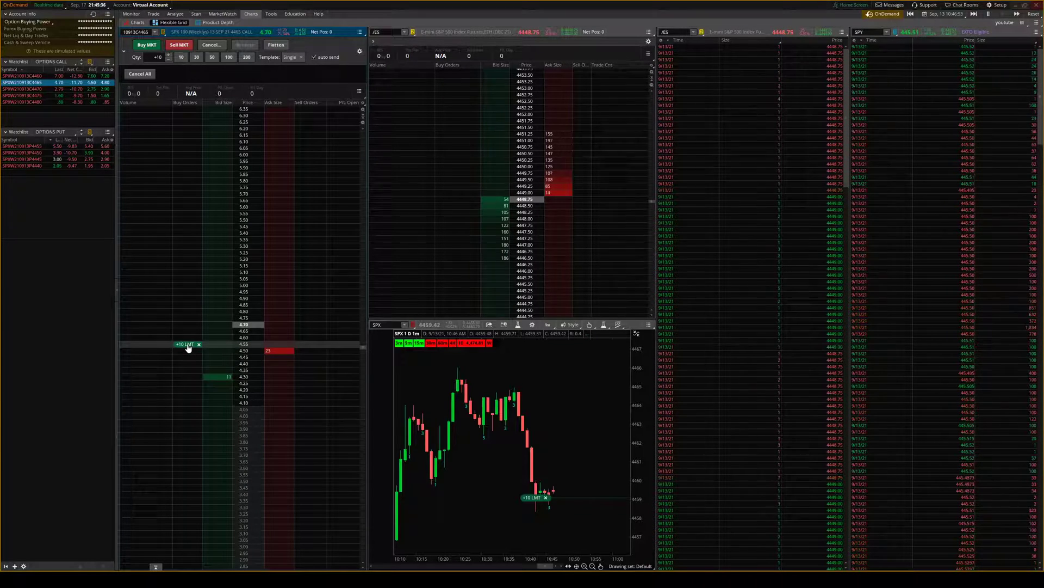
{"action": "left_click_drag", "start_coordinate": [191, 343], "coordinate": [191, 327]}
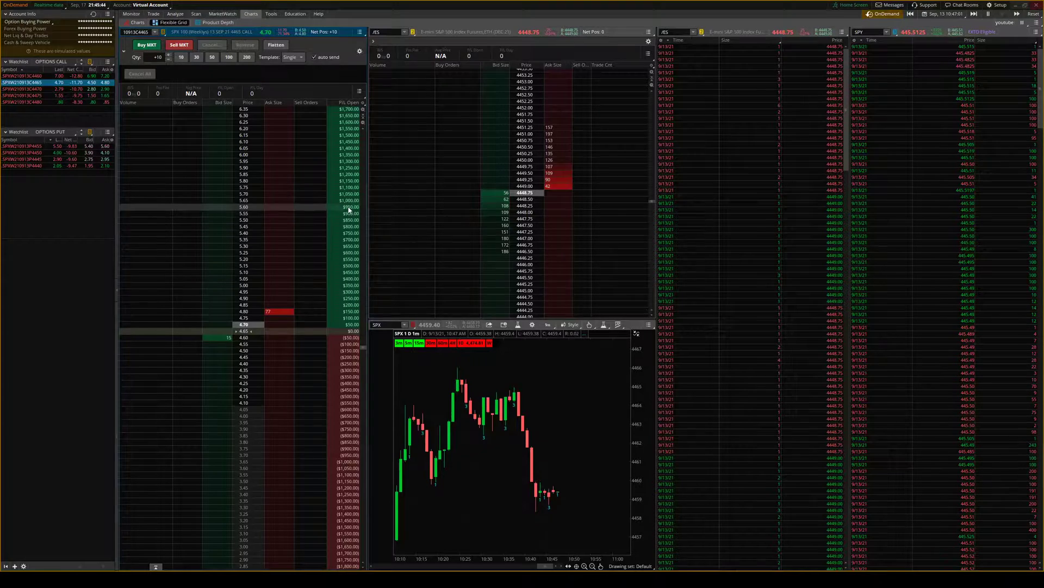
Cancel a staged 10-lot sell limit at 5.15 and choose the 10% OCO bracket template.
{"action": "left_click", "coordinate": [267, 266]}
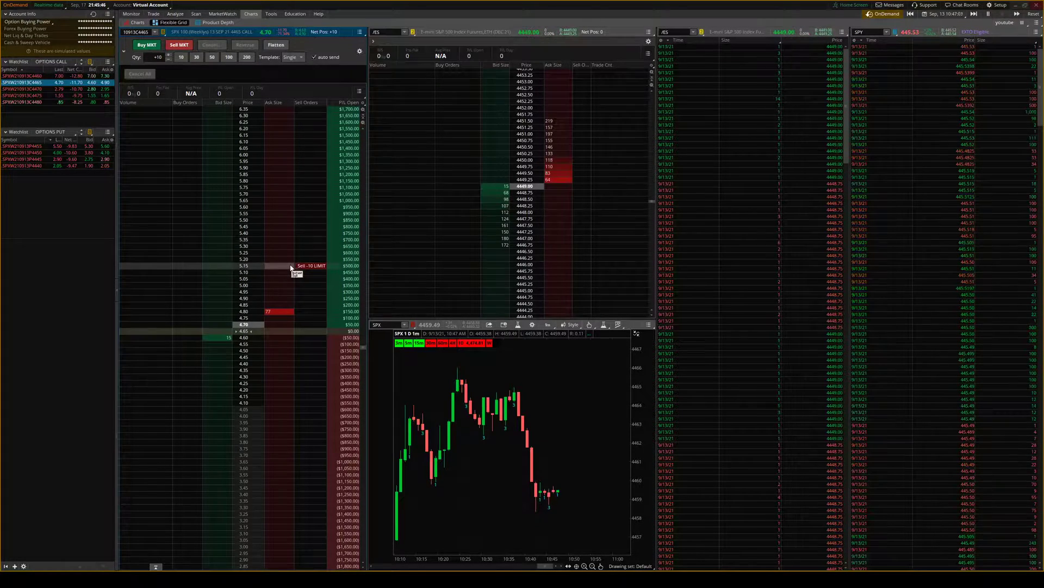
{"action": "left_click_drag", "start_coordinate": [269, 273], "coordinate": [300, 71]}
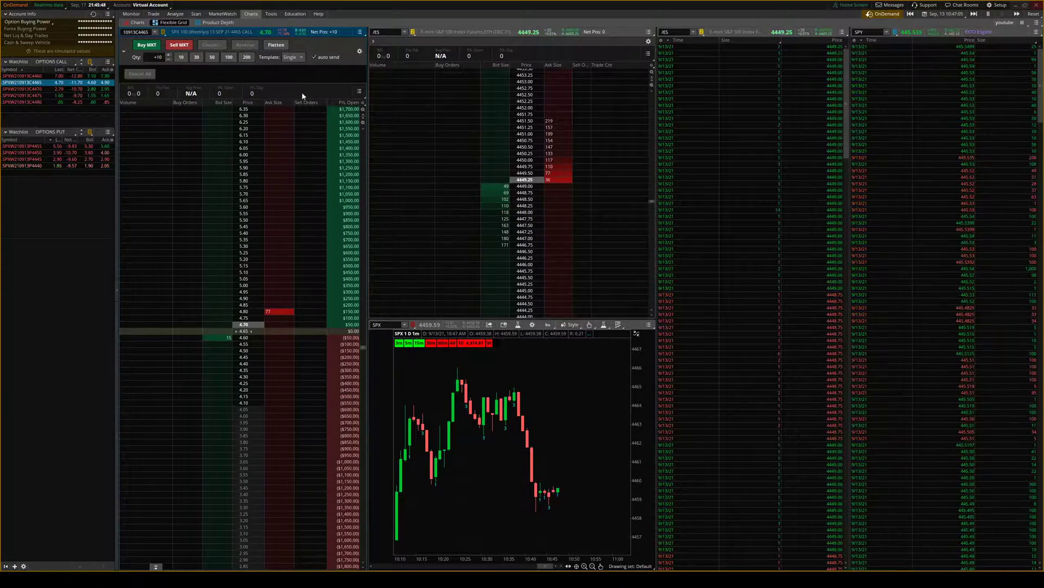
{"action": "left_click", "coordinate": [299, 57]}
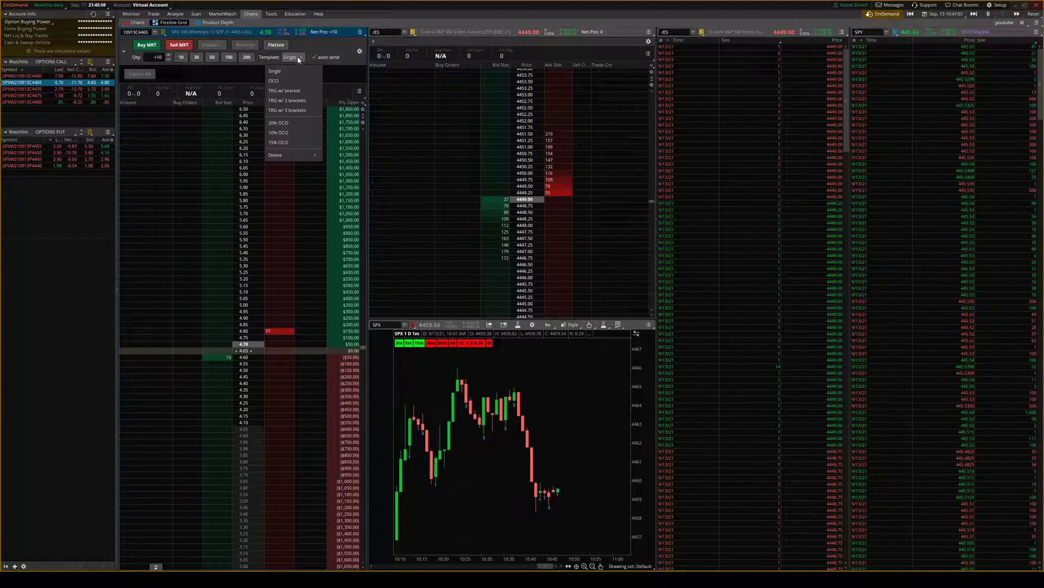
{"action": "left_click", "coordinate": [281, 133]}
{"action": "left_click", "coordinate": [280, 275]}
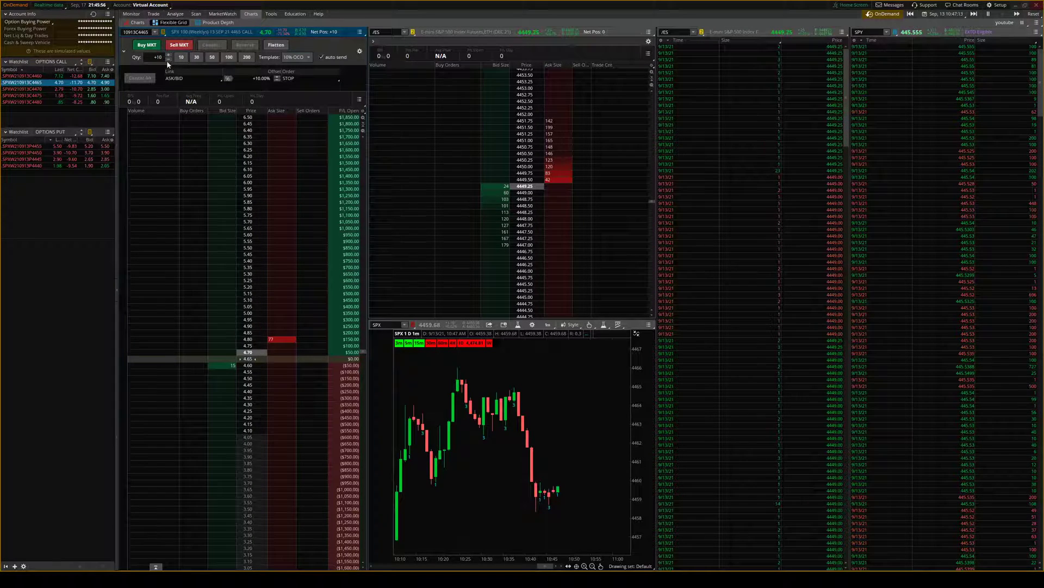
Set quantity to 5 and place 5-lot OCO brackets targeting 5.35 and 6.00 with 4.25 stops.
{"action": "left_click", "coordinate": [169, 59]}
{"action": "left_click", "coordinate": [169, 59]}
{"action": "left_click", "coordinate": [169, 59]}
{"action": "left_click", "coordinate": [168, 59]}
{"action": "left_click", "coordinate": [168, 60]}
{"action": "left_click", "coordinate": [282, 268]}
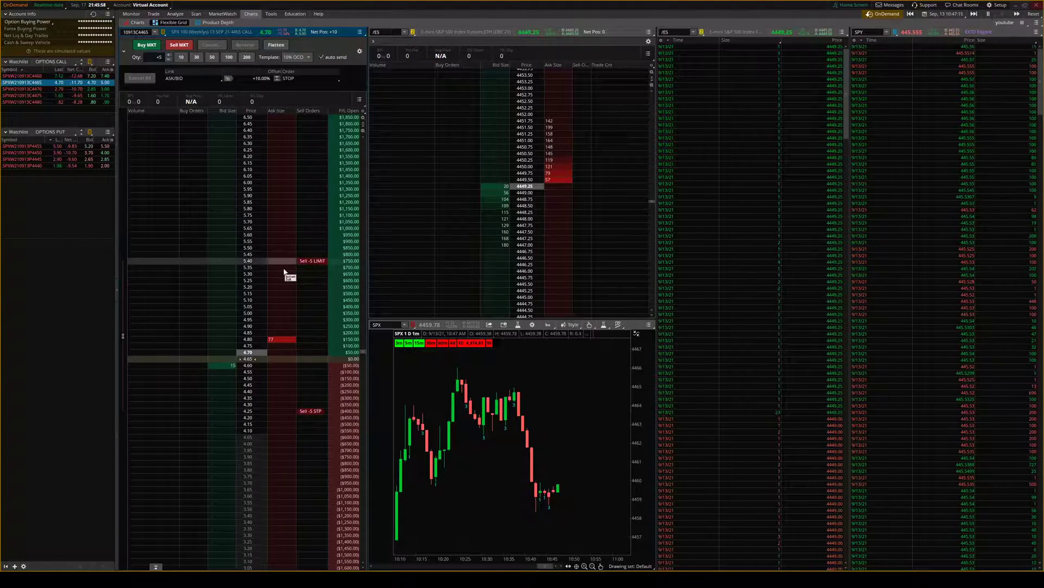
{"action": "left_click", "coordinate": [282, 274]}
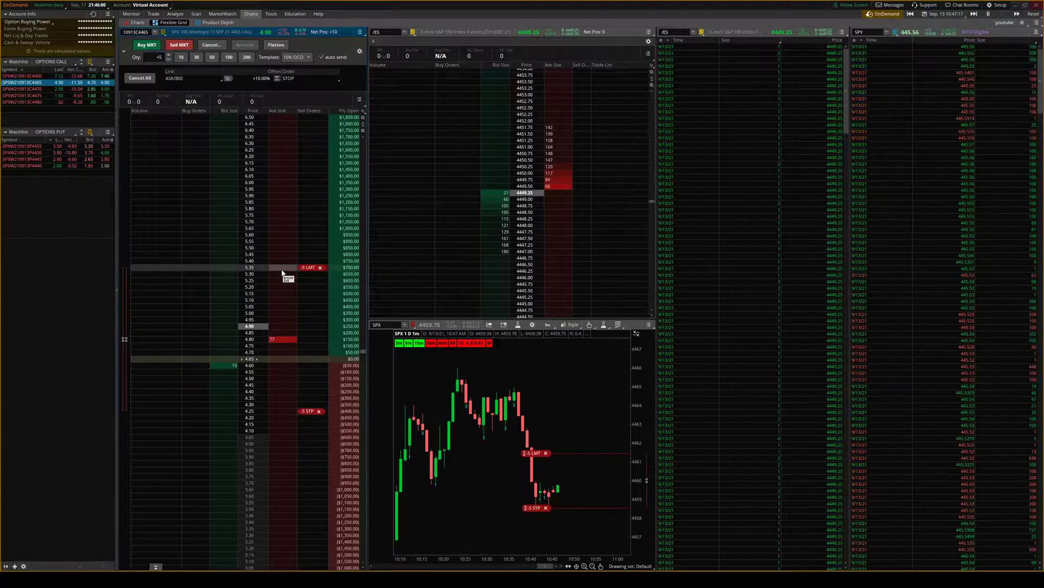
{"action": "left_click", "coordinate": [292, 185]}
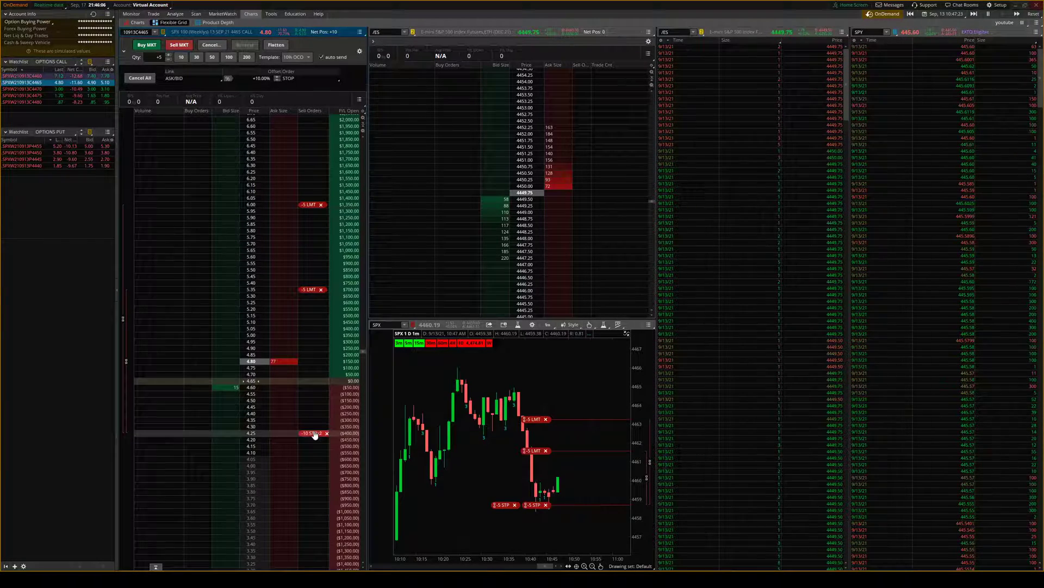
Raise the stops to 4.65, lower the sell limit to 5.50 until it fills, then pause replay.
{"action": "left_click_drag", "start_coordinate": [313, 433], "coordinate": [314, 427]}
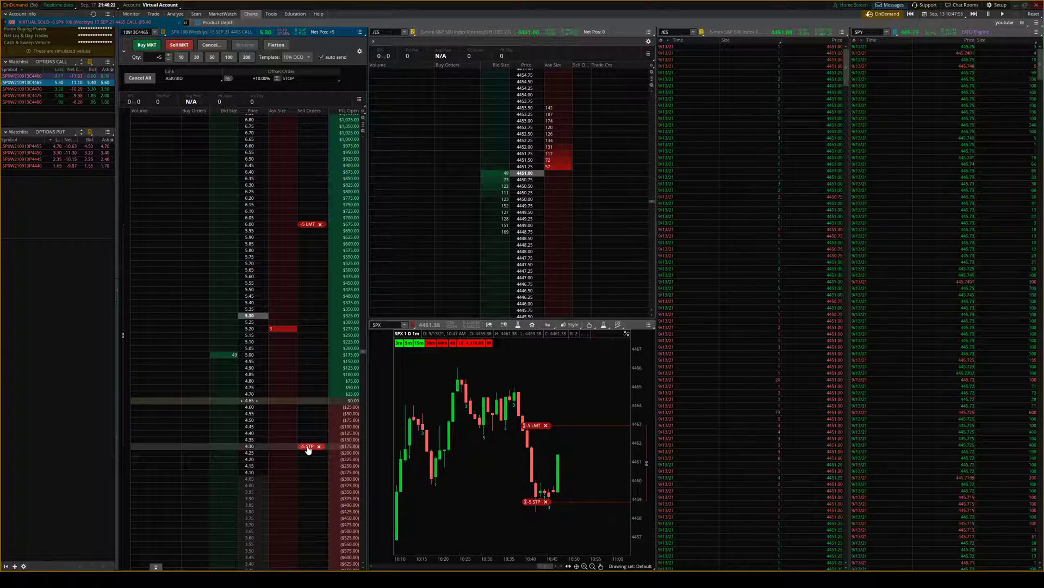
{"action": "left_click_drag", "start_coordinate": [309, 448], "coordinate": [309, 407]}
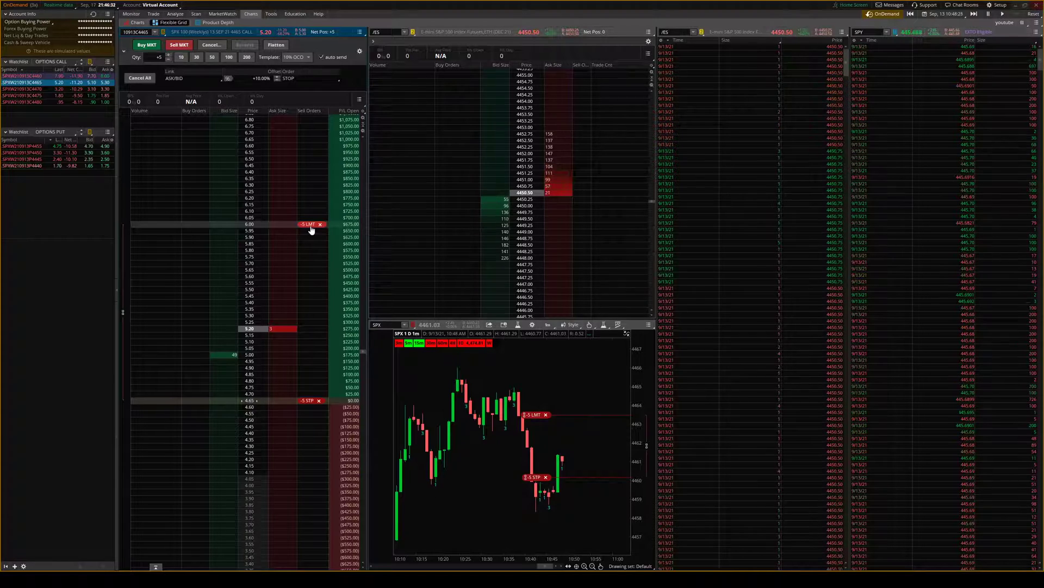
{"action": "left_click_drag", "start_coordinate": [311, 230], "coordinate": [308, 256]}
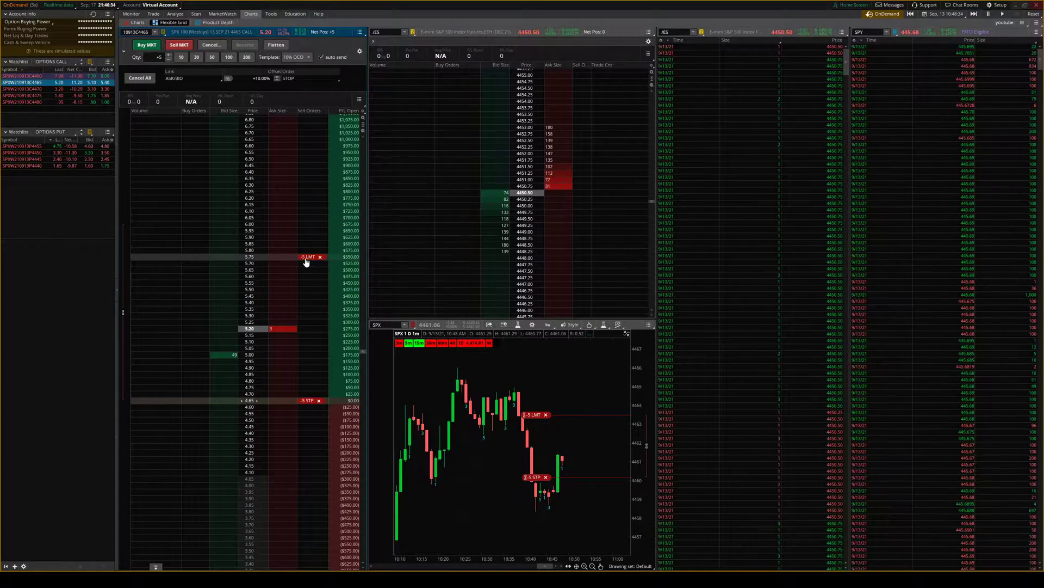
{"action": "left_click_drag", "start_coordinate": [306, 258], "coordinate": [306, 263]}
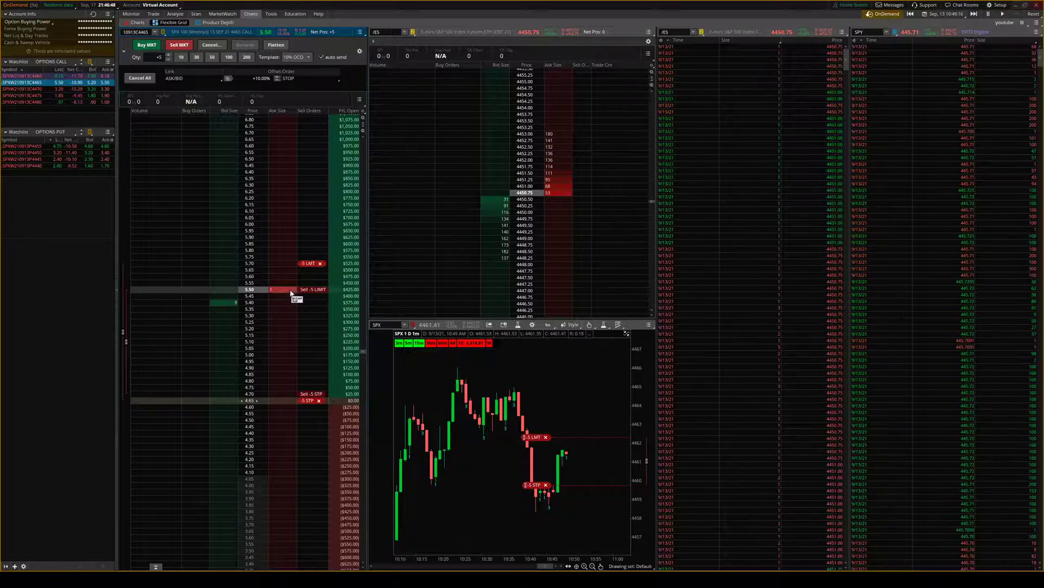
{"action": "left_click_drag", "start_coordinate": [305, 266], "coordinate": [301, 291]}
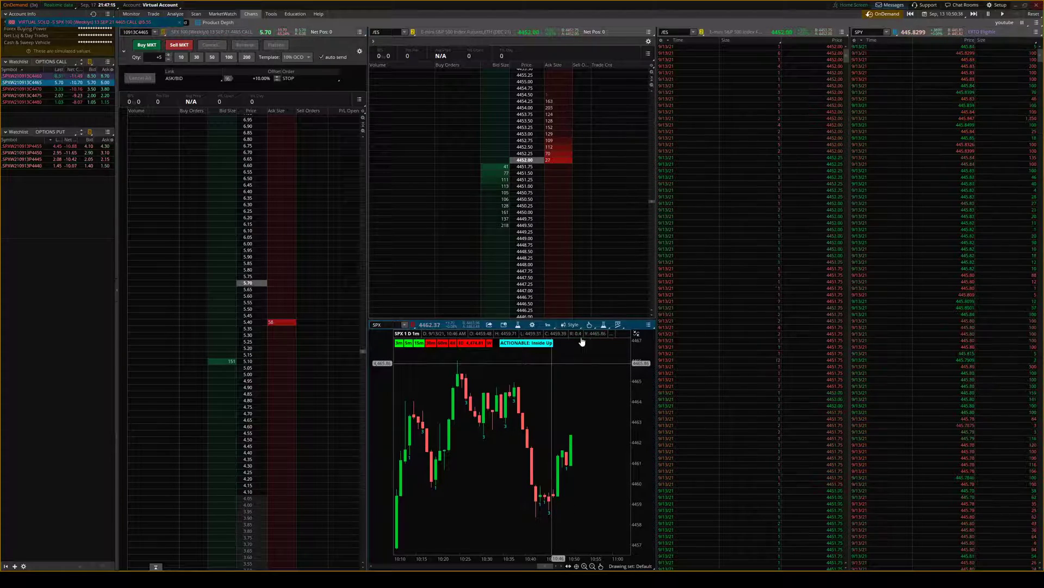
{"action": "left_click", "coordinate": [989, 13]}
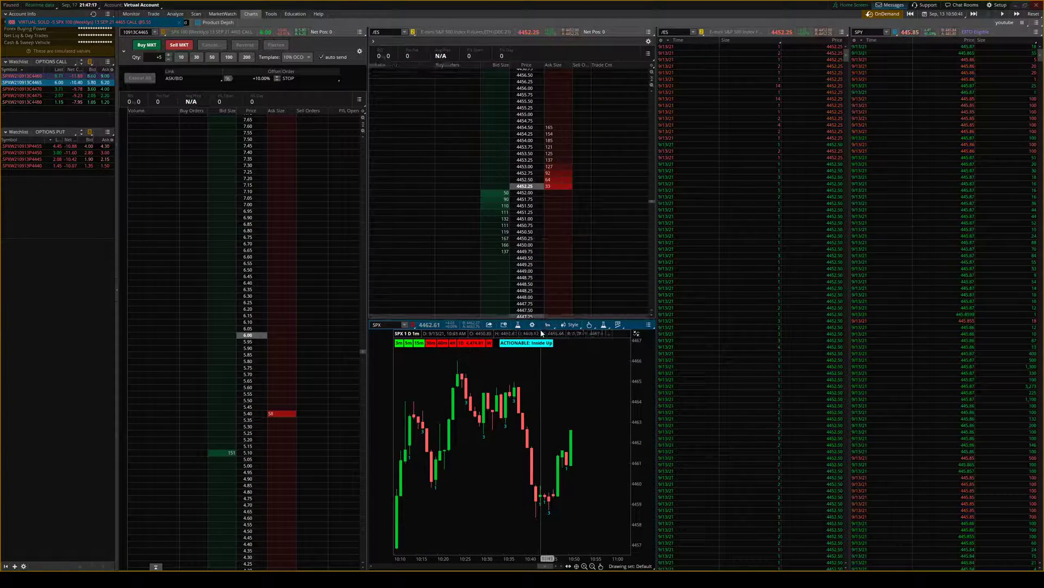